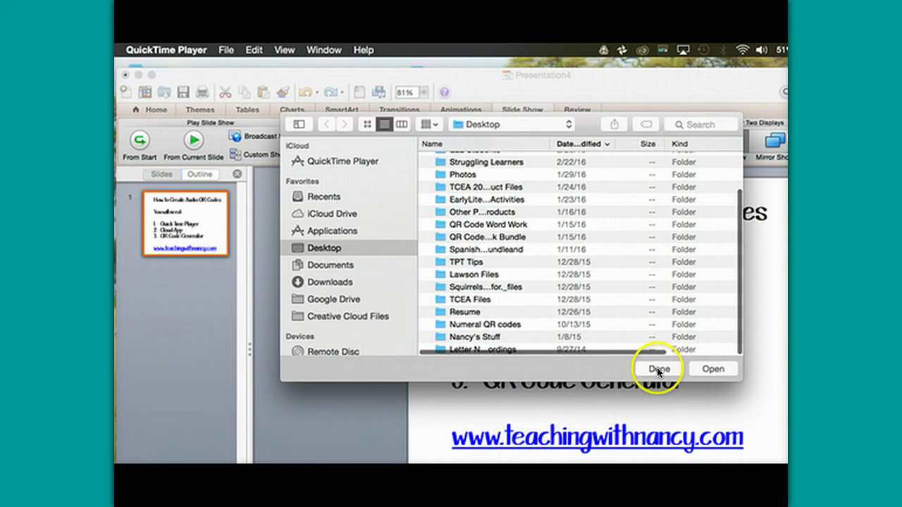
Dismiss the file browser and start a new QuickTime audio recording.
left_click(658, 368)
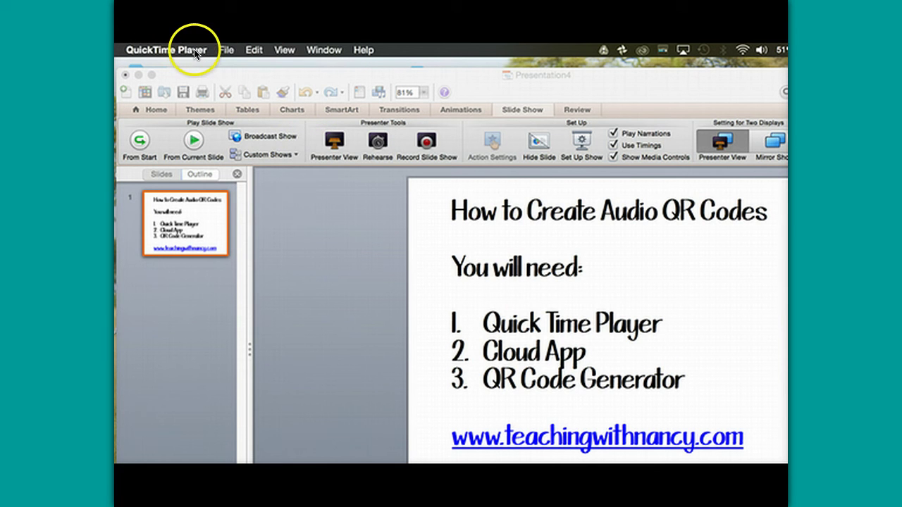
left_click(227, 52)
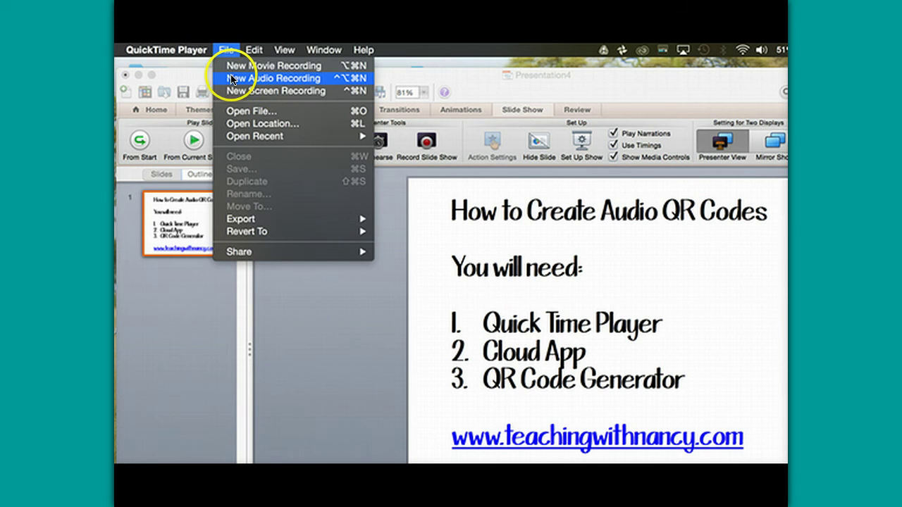
left_click(231, 79)
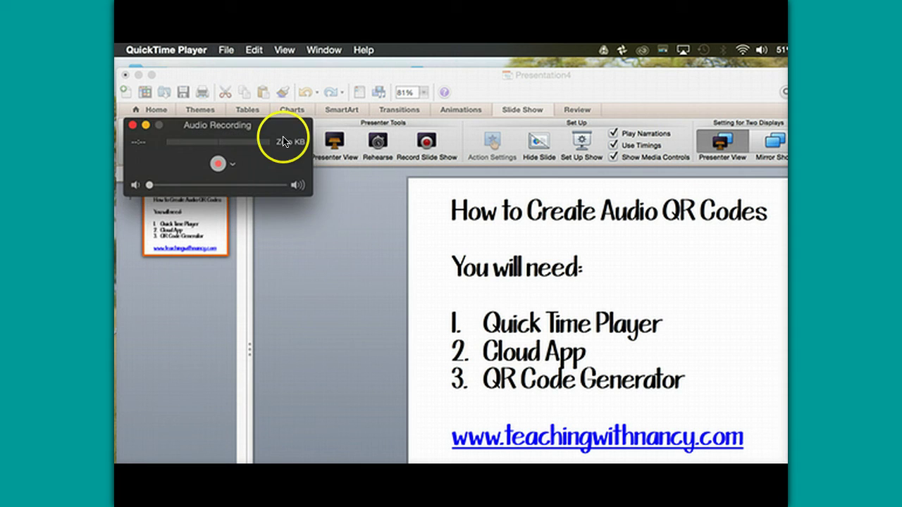
Centre the recorder window over the slide and begin recording narration.
left_click_drag(284, 131, 439, 224)
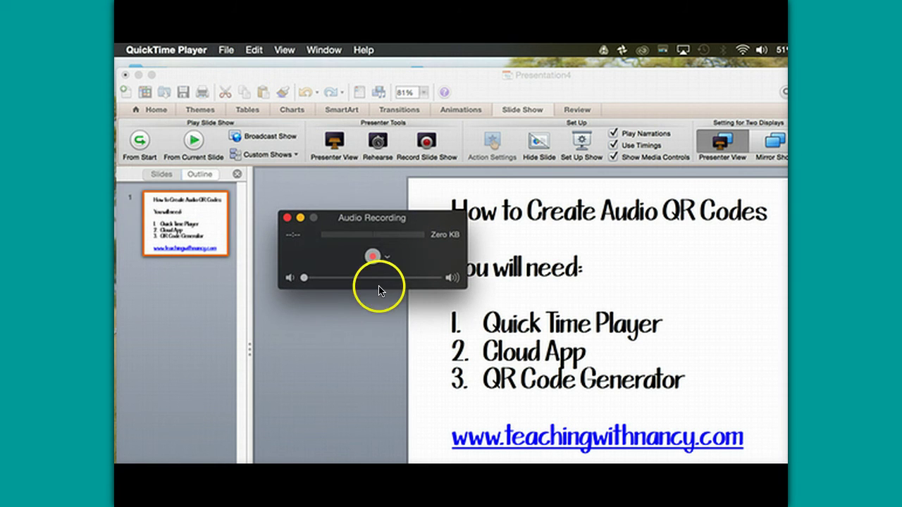
left_click(376, 265)
left_click(372, 257)
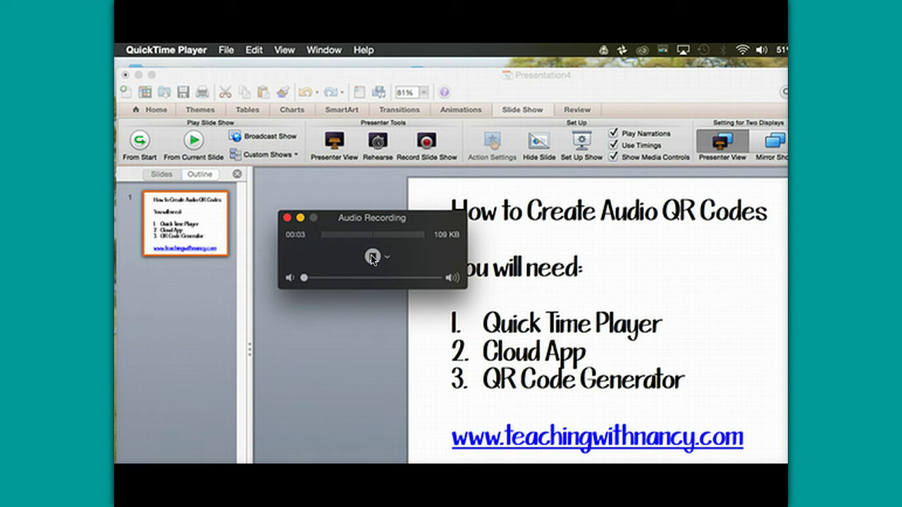
Stop and play back the 4-second clip, then save it to the Desktop as 'cat and rat'.
left_click(371, 258)
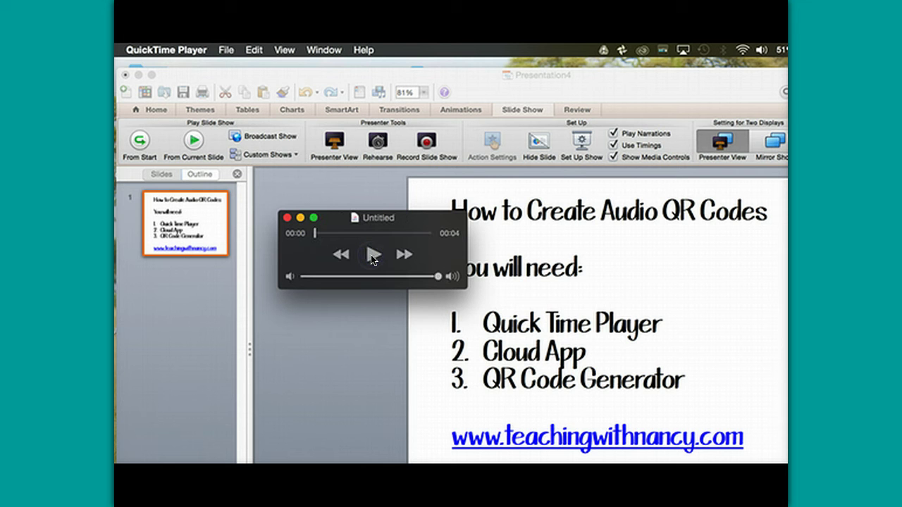
left_click(372, 257)
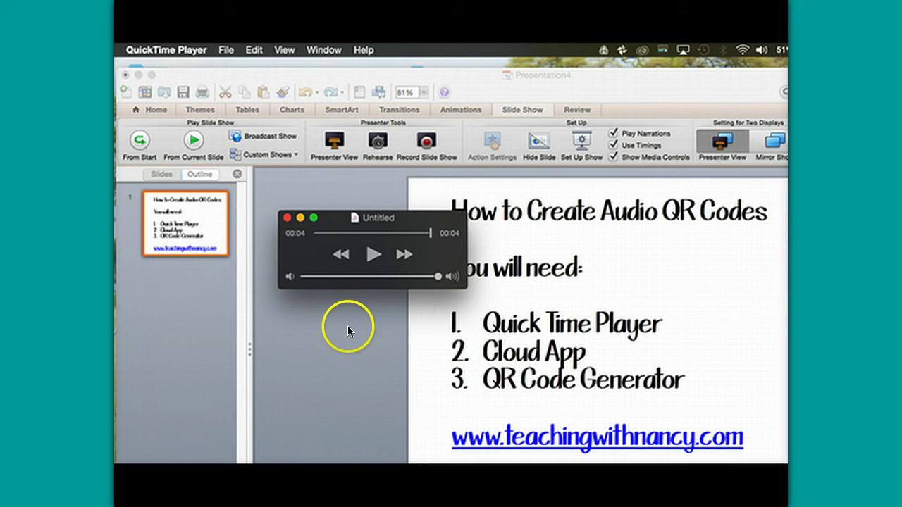
left_click(287, 222)
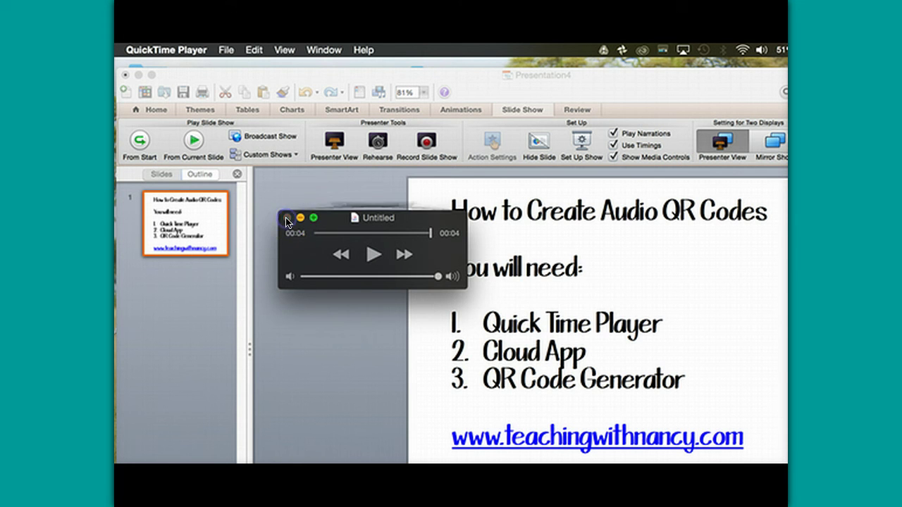
type("cat and rat")
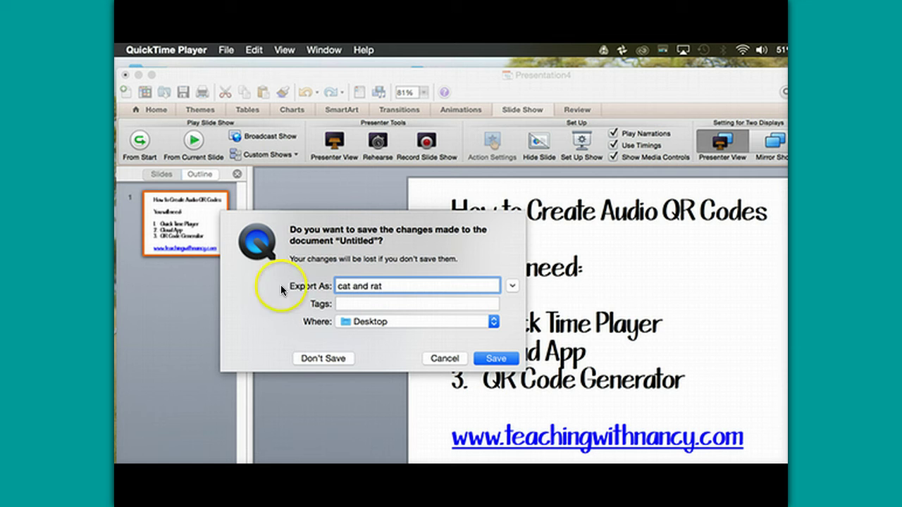
left_click(504, 357)
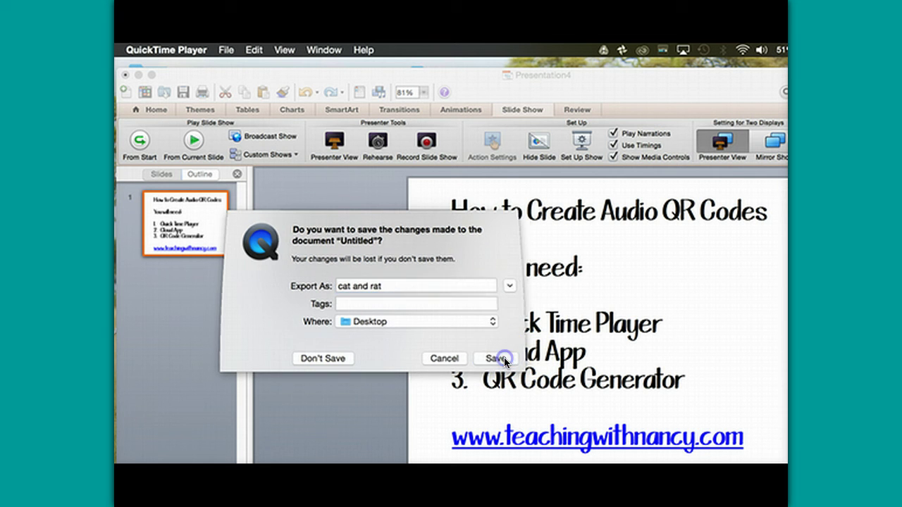
Quit QuickTime Player and go to the CloudApp drops dashboard.
key("super+q")
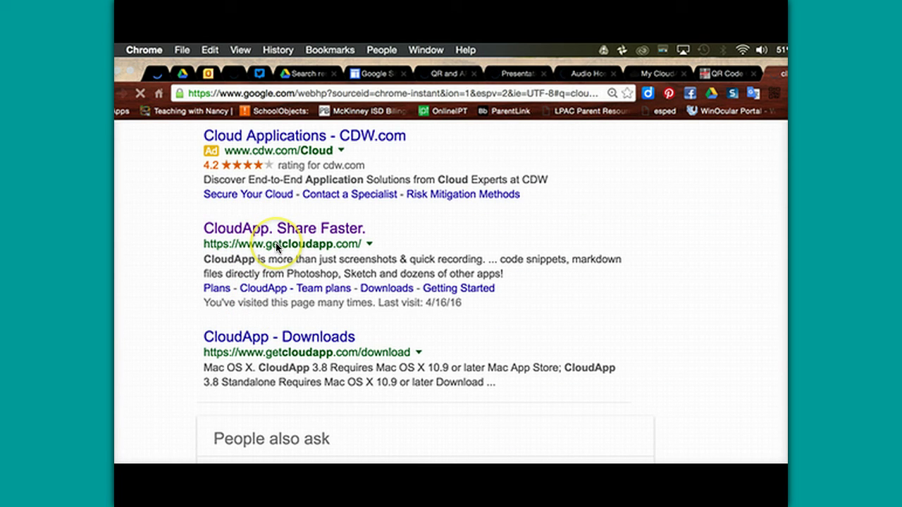
left_click(276, 243)
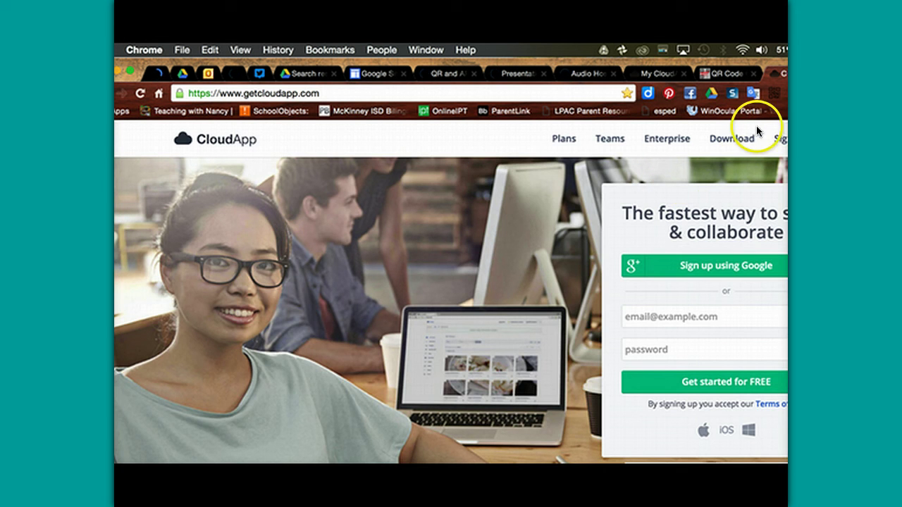
left_click(666, 75)
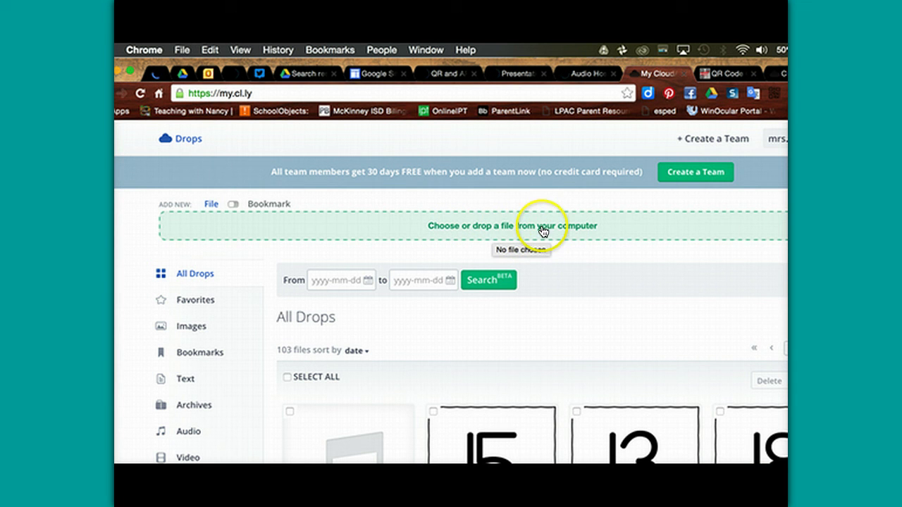
Upload the Desktop file 'cat and rat' as a new CloudApp drop.
left_click(497, 230)
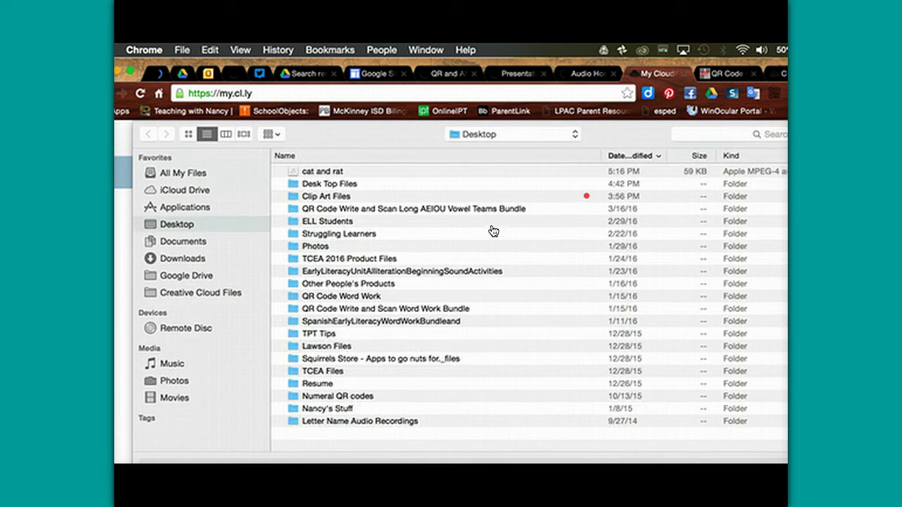
left_click(322, 171)
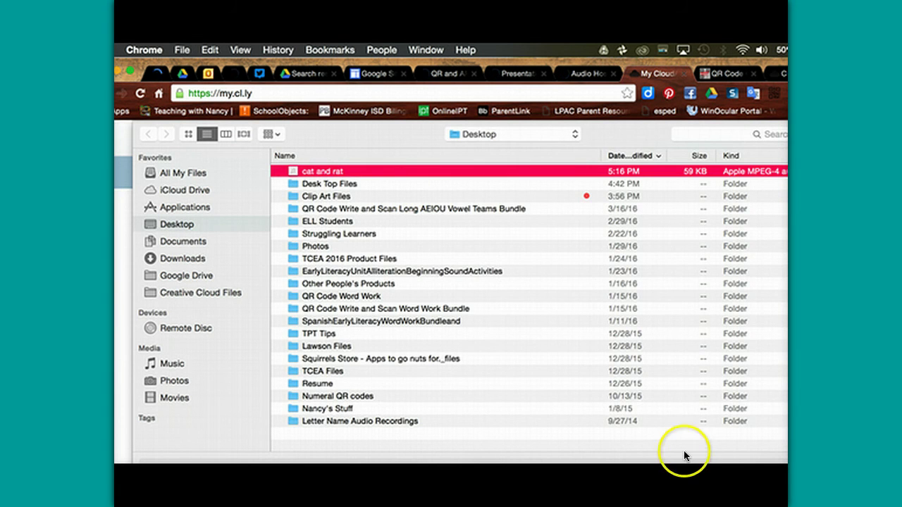
key("Return")
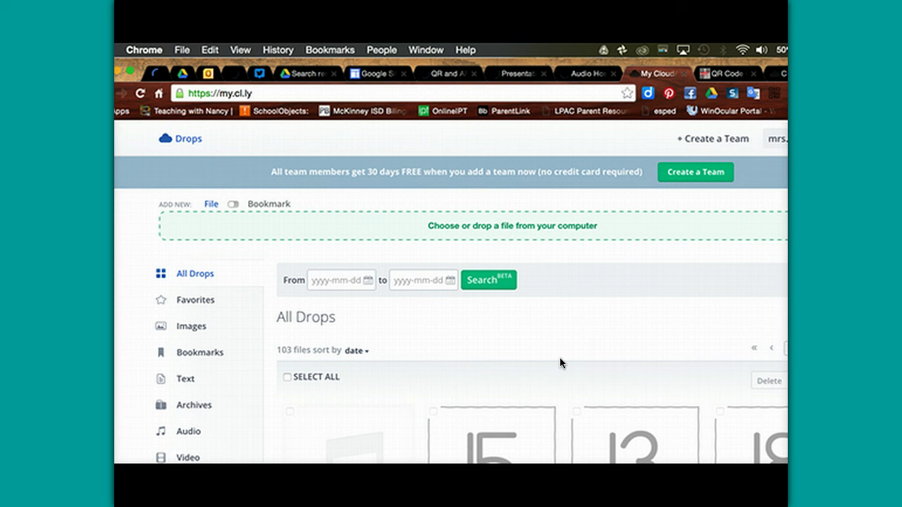
scroll(559, 363, "down", 3)
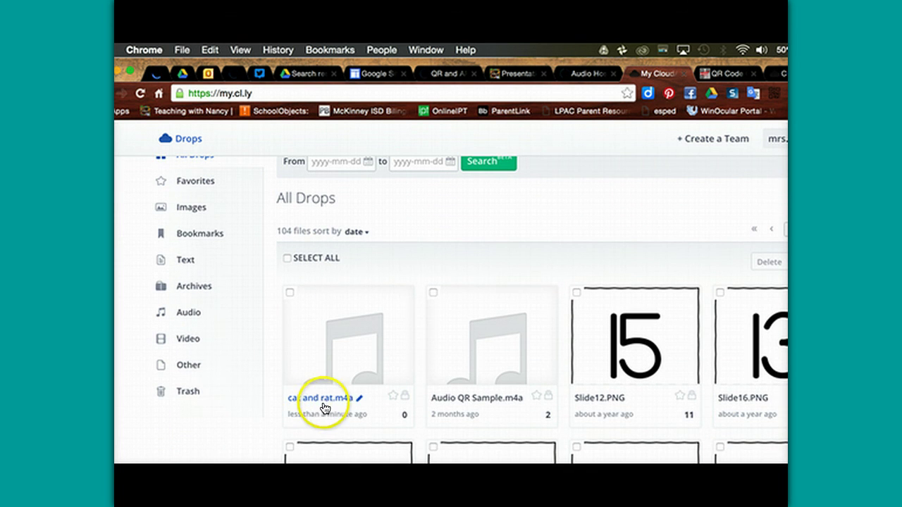
Open the cat and rat.m4a drop and copy the link to its original file.
left_click(308, 315)
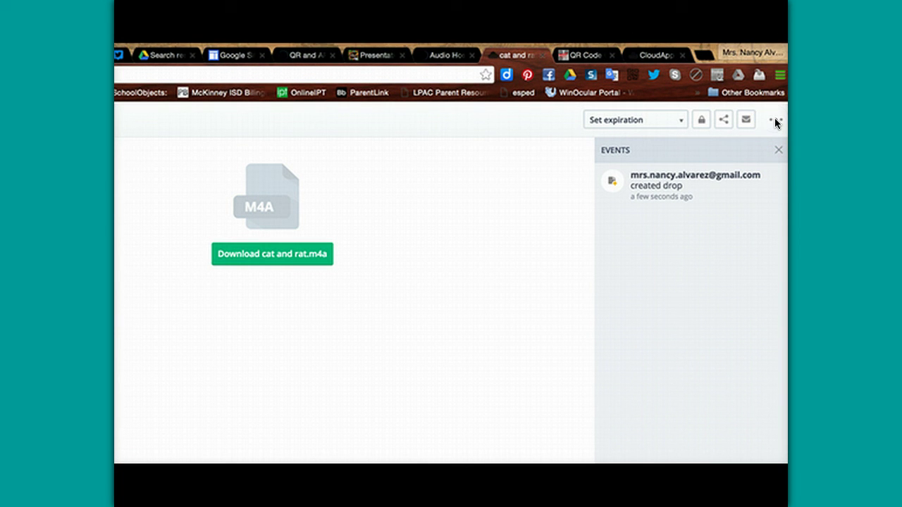
left_click(774, 121)
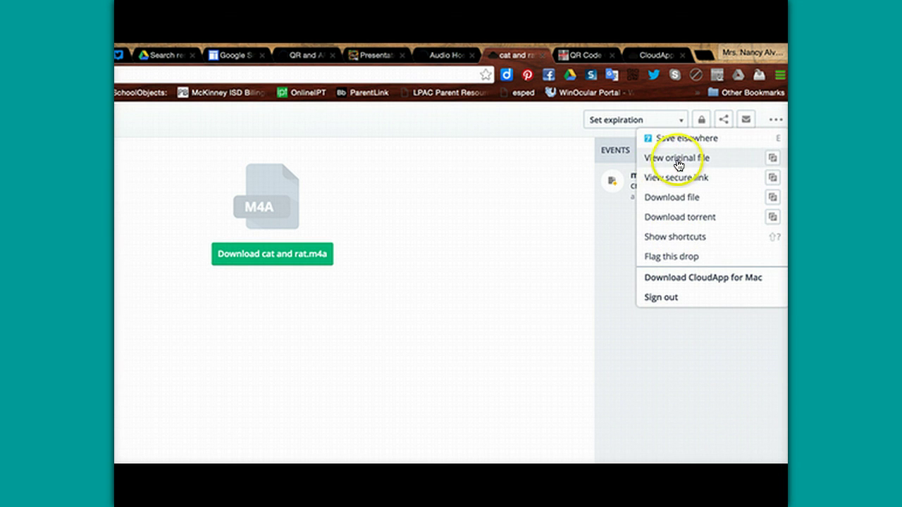
left_click(773, 159)
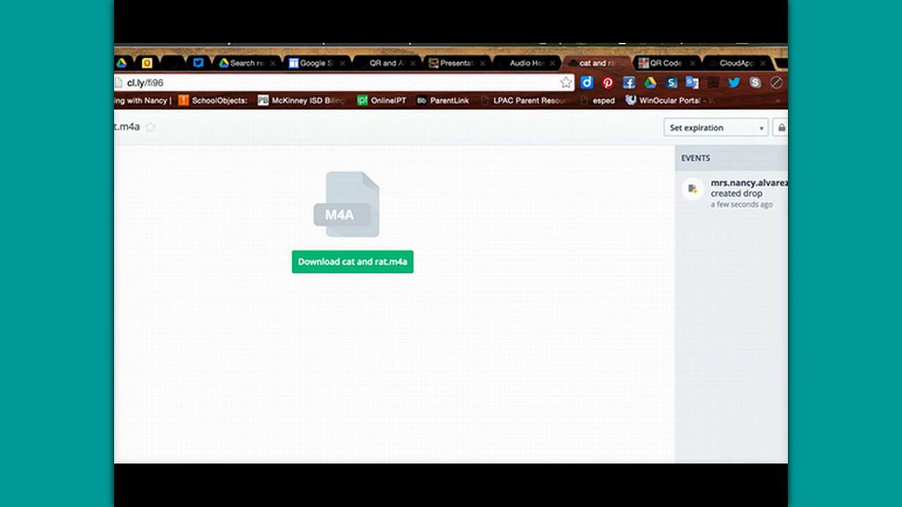
left_click(125, 83)
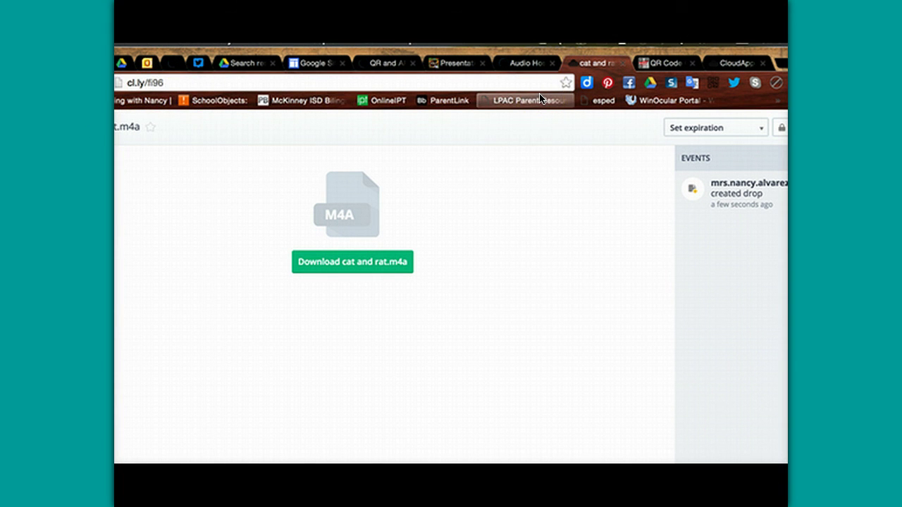
left_click(656, 64)
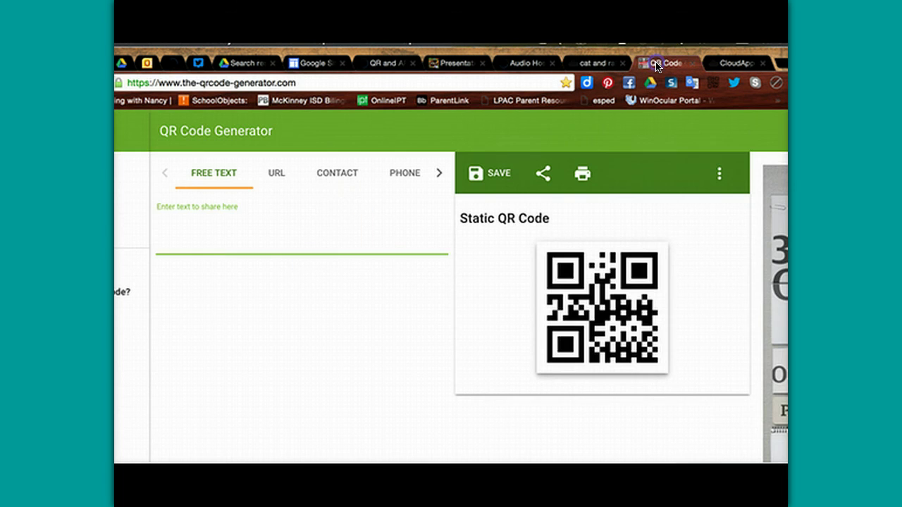
left_click(275, 174)
left_click(220, 211)
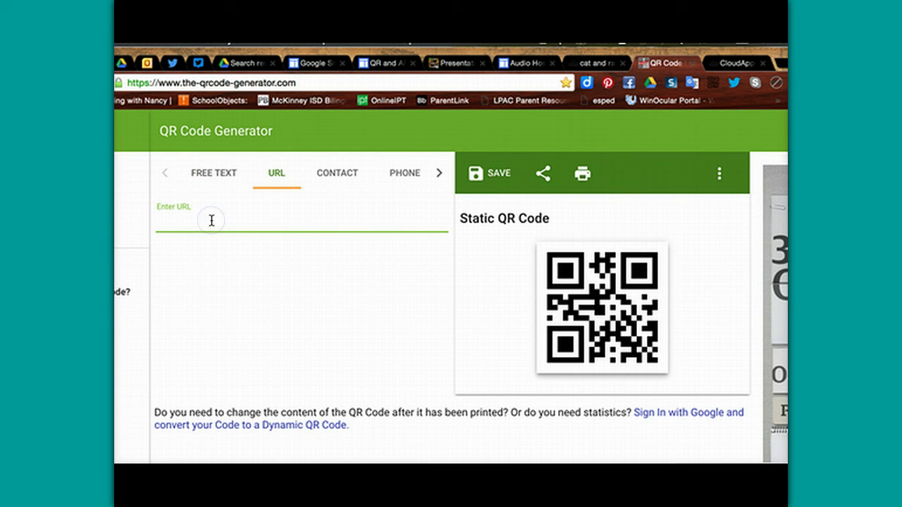
type("http://cl.ly/fi96/cat%20and%20rat.m4a")
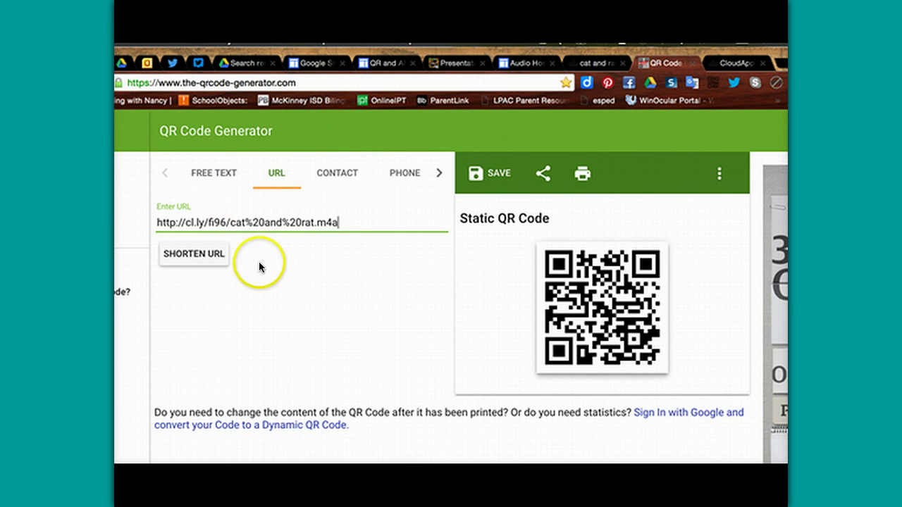
left_click(212, 260)
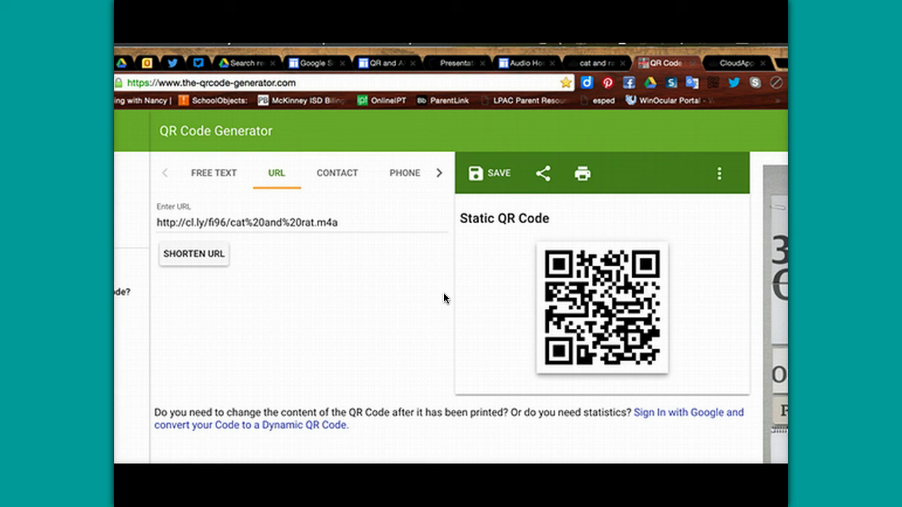
left_click(250, 341)
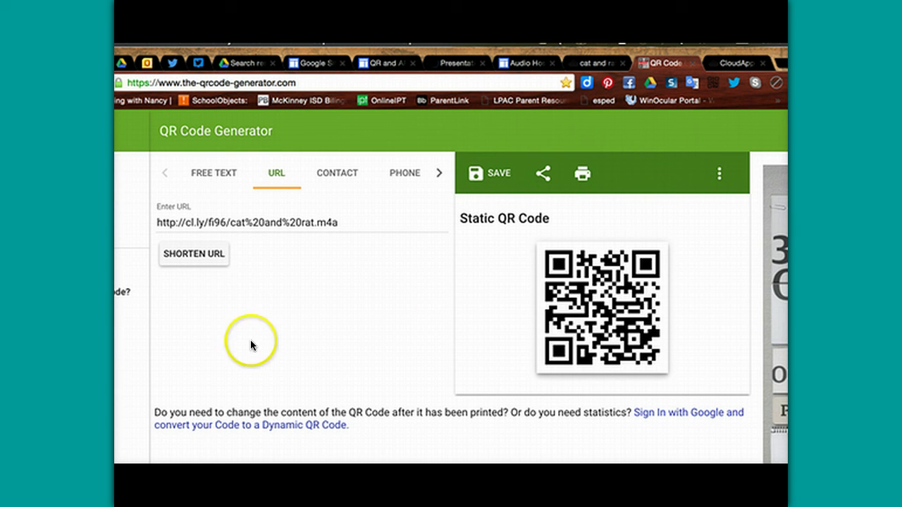